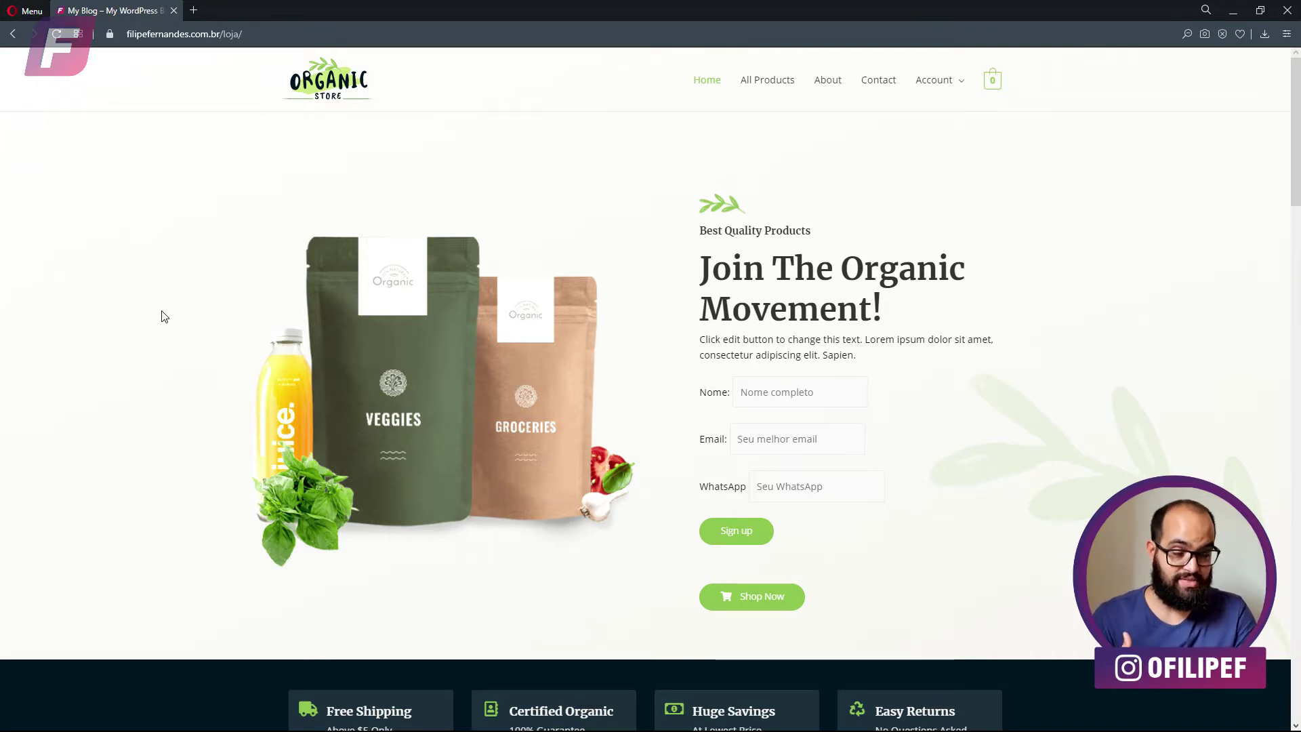
Open the store's WordPress admin dashboard at filipefernandes.com.br/loja/wp-admin.
left_click(284, 33)
left_click(286, 34)
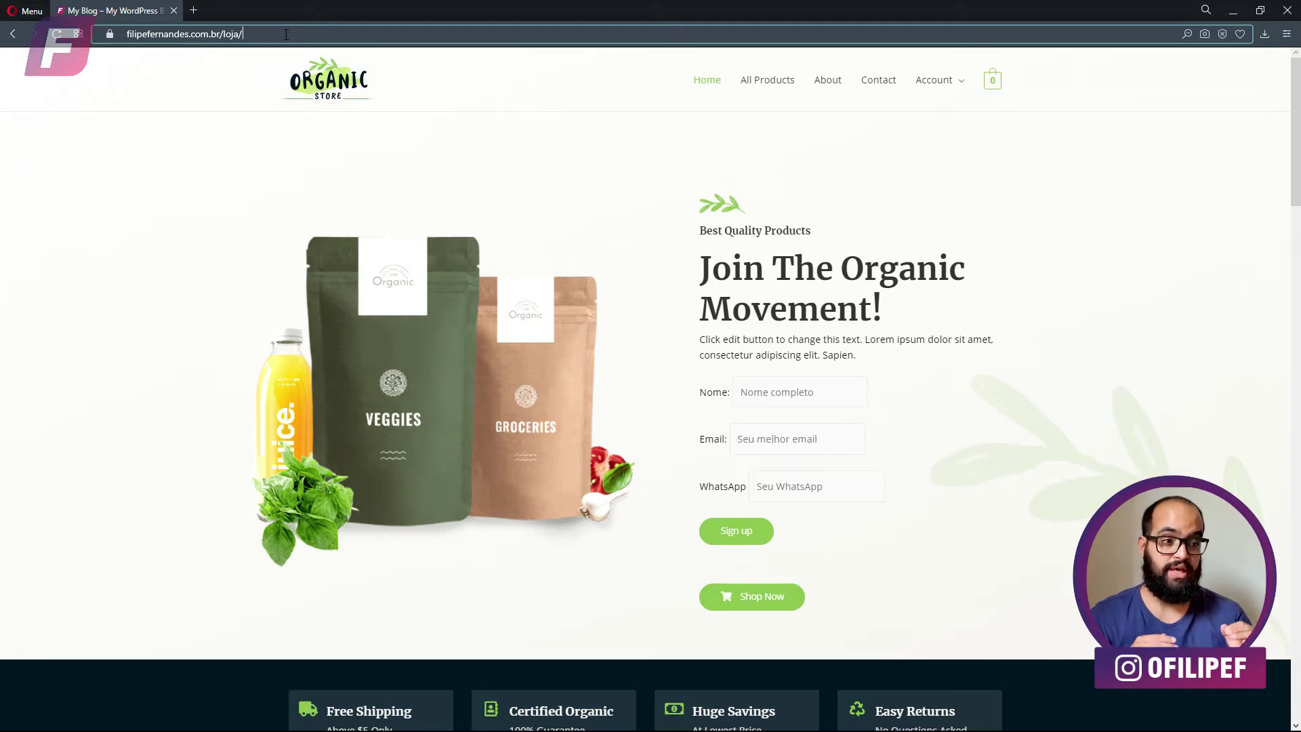
left_click(286, 35)
type("wp-ad")
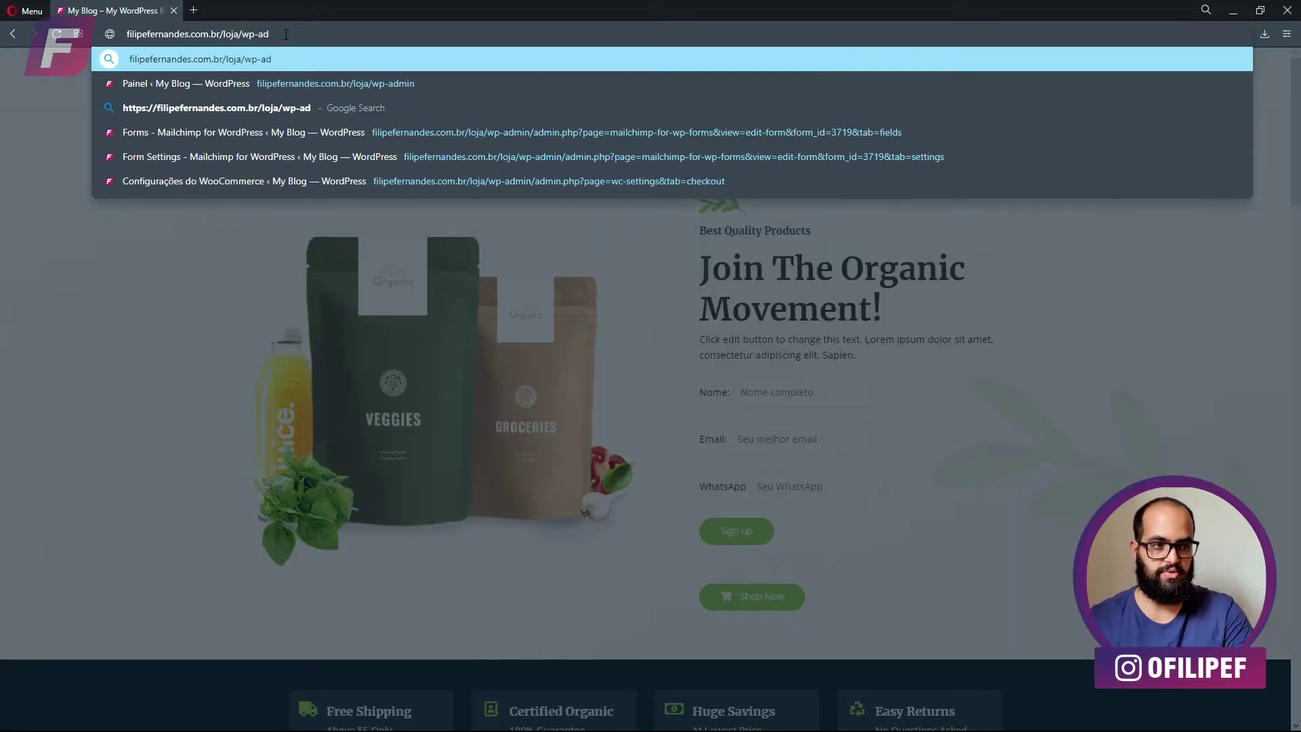
key("Down")
key("Return")
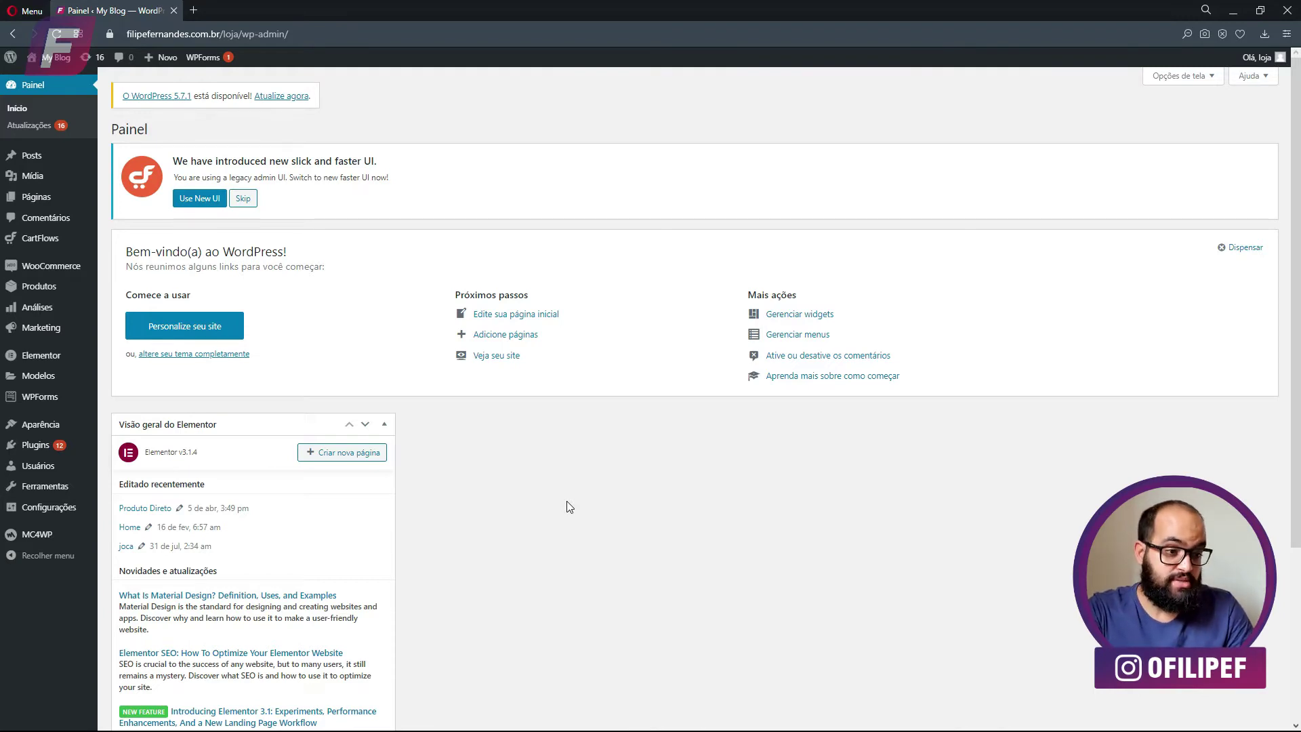
Open the list of all WooCommerce products from the dashboard.
mouse_move(35, 290)
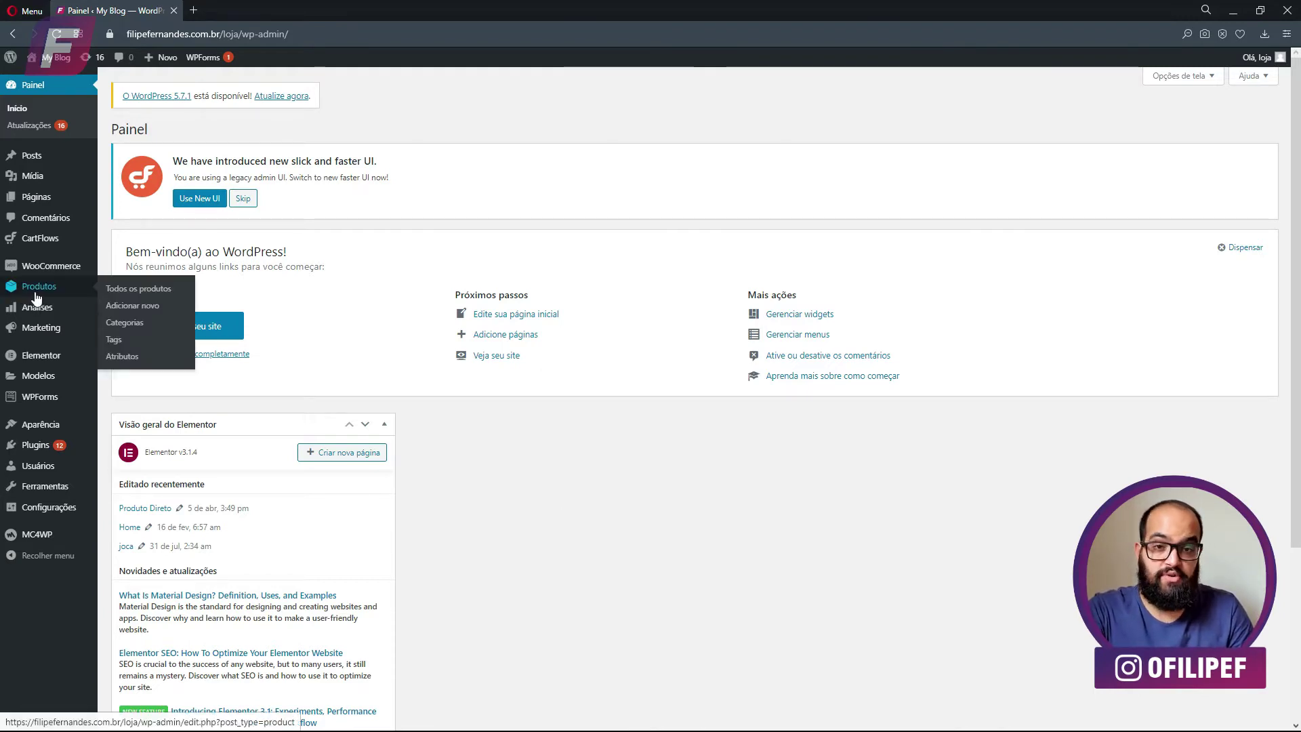
left_click(35, 292)
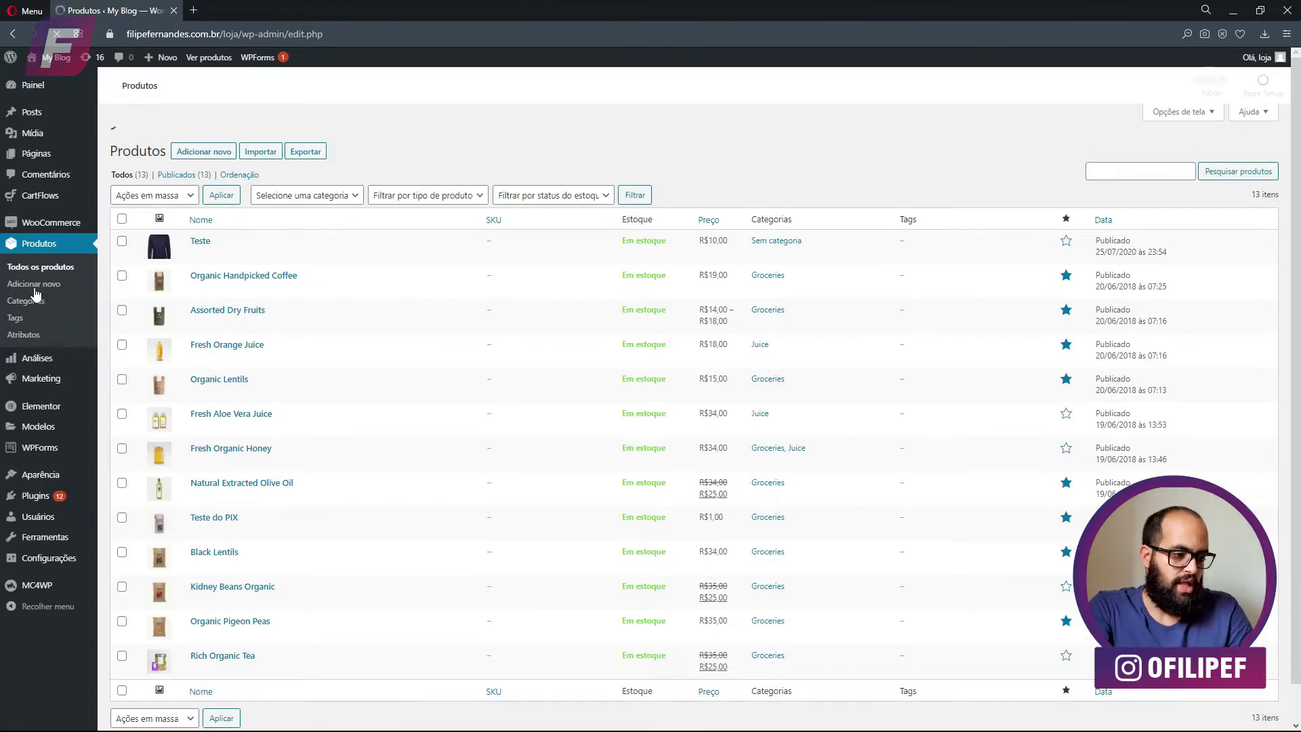
scroll(683, 488, "down", 1)
scroll(683, 488, "up", 1)
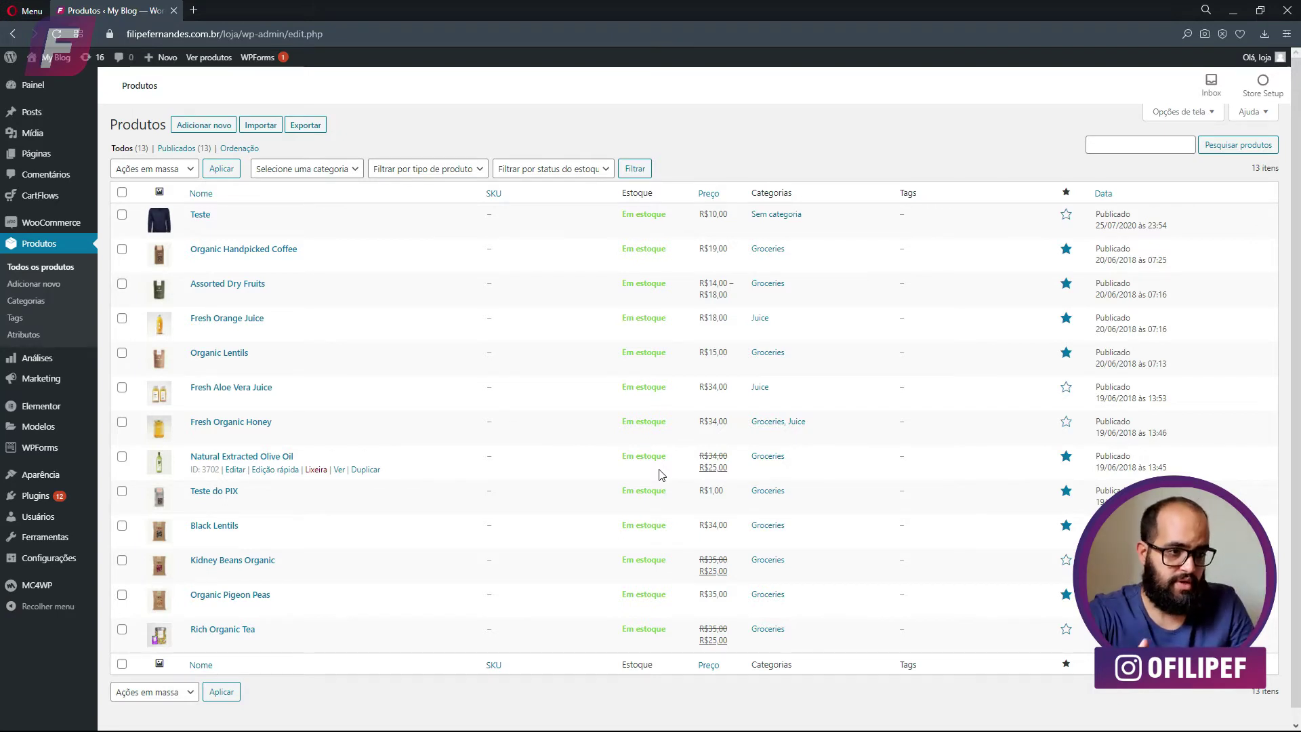
Bulk edit all products in the list to add the Shoes category and save the update.
left_click(123, 193)
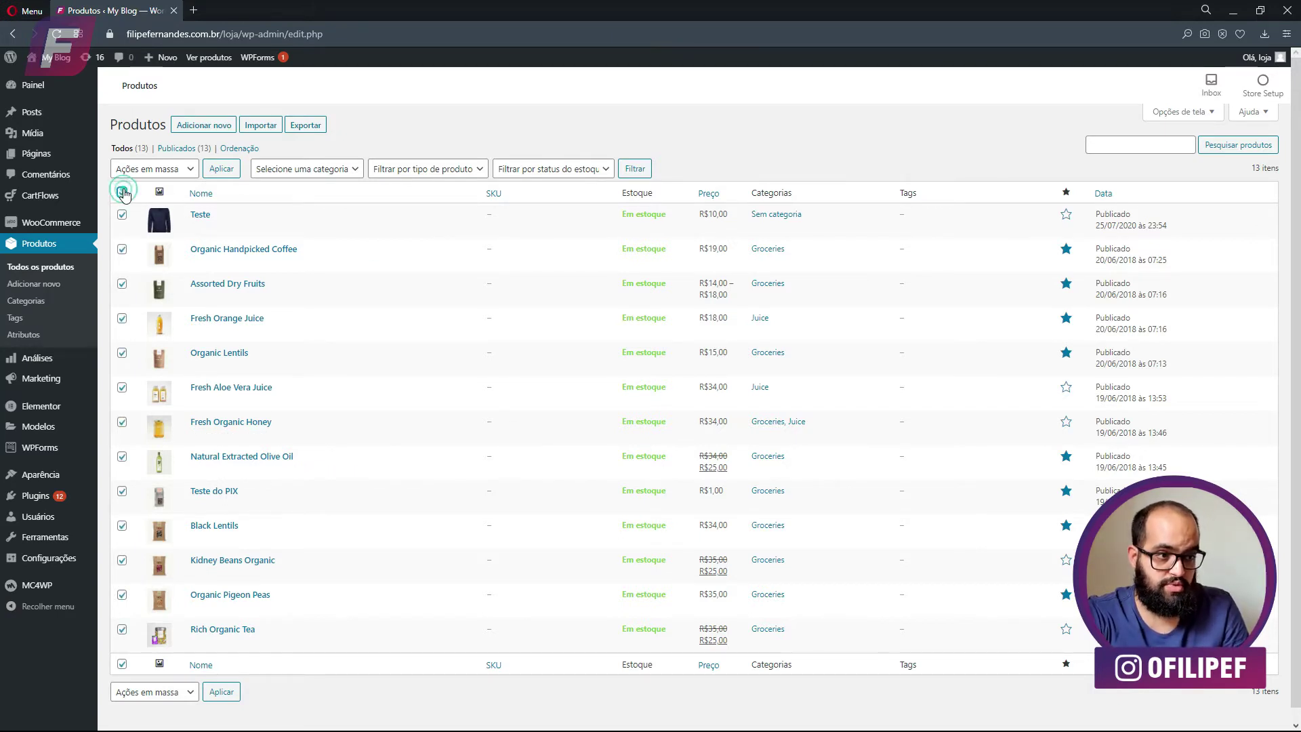
left_click(163, 170)
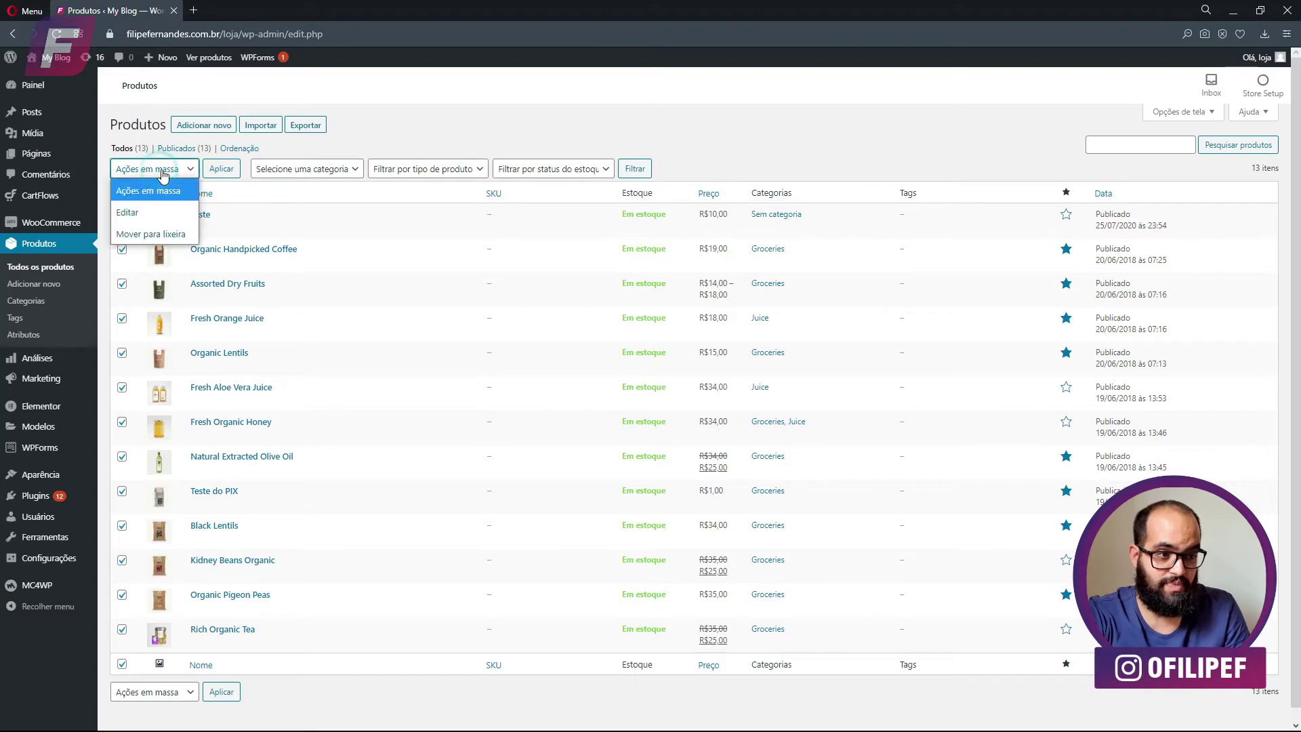
left_click(128, 212)
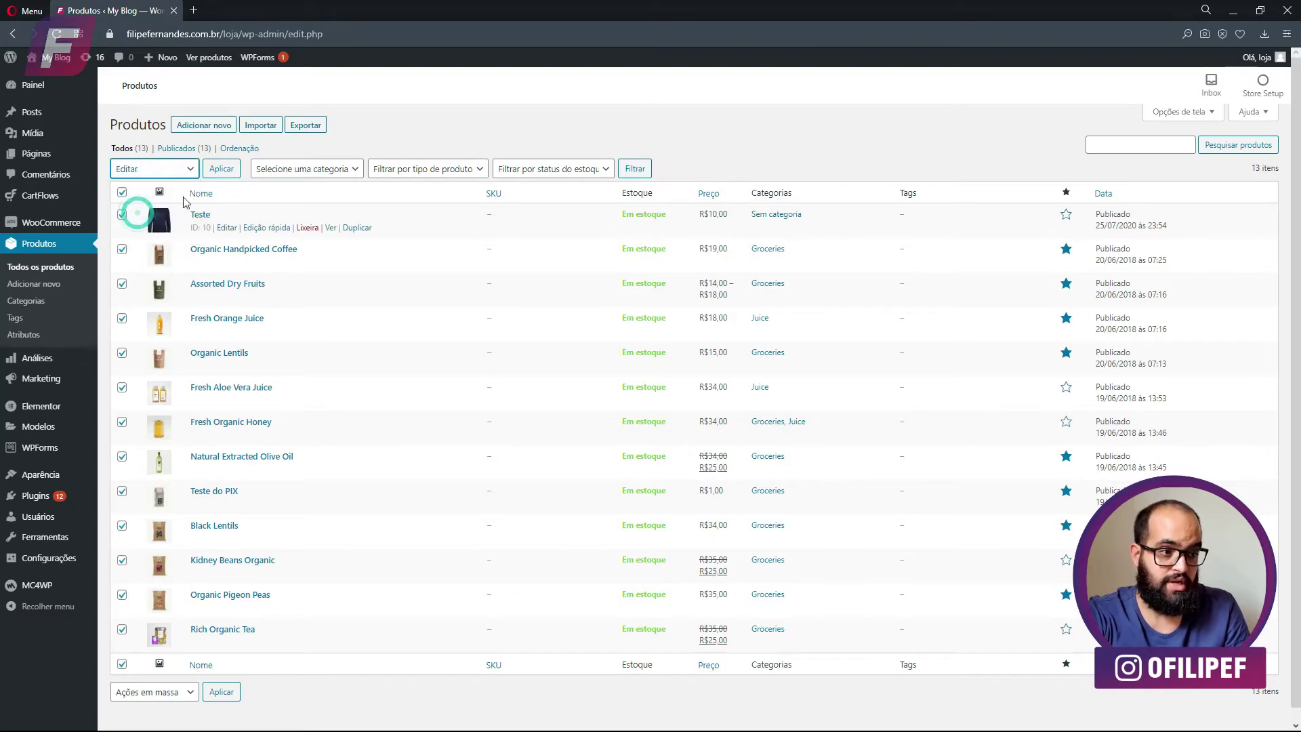
left_click(220, 169)
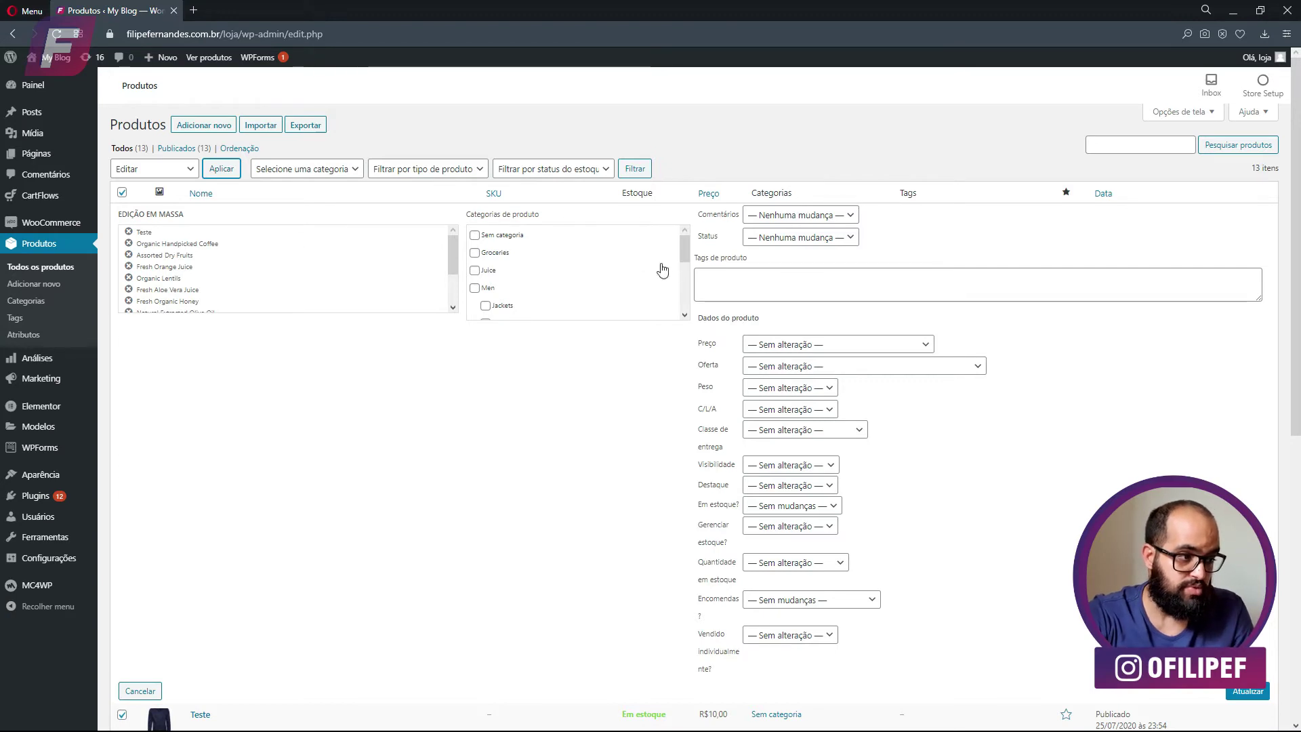
left_click_drag(684, 248, 692, 283)
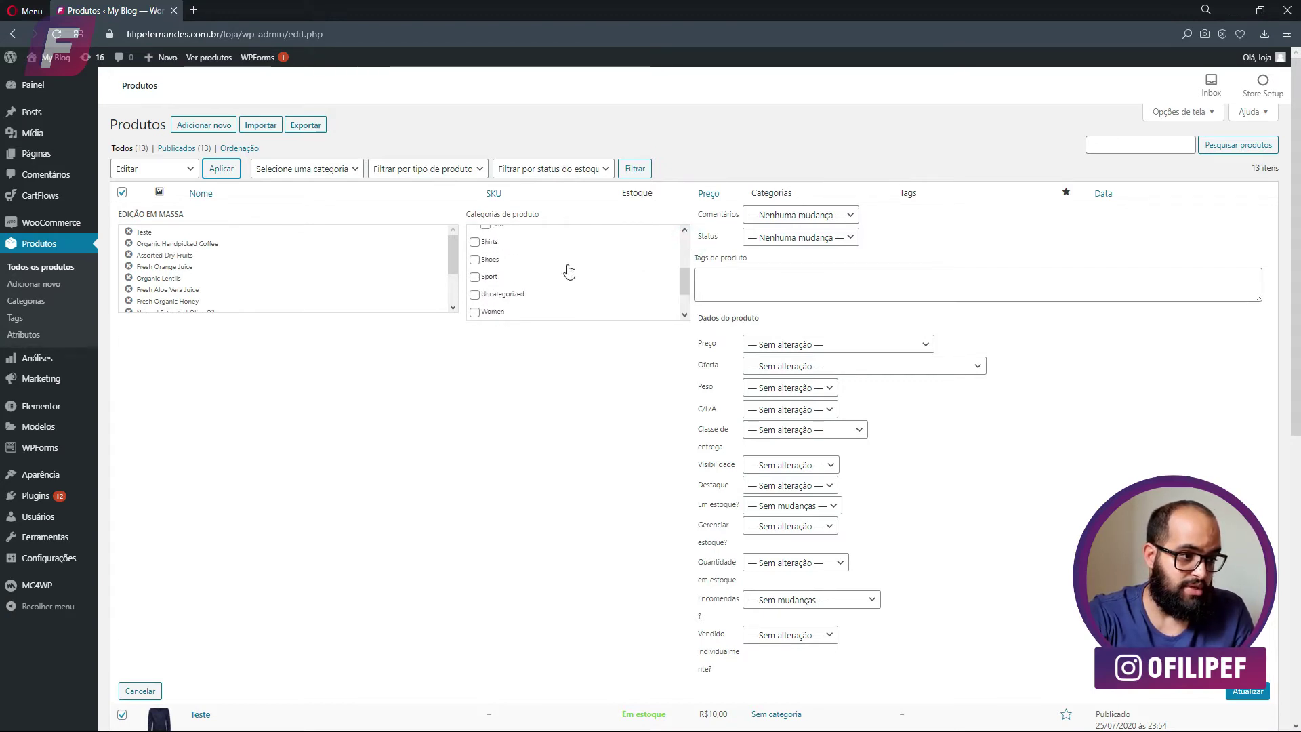
left_click(476, 261)
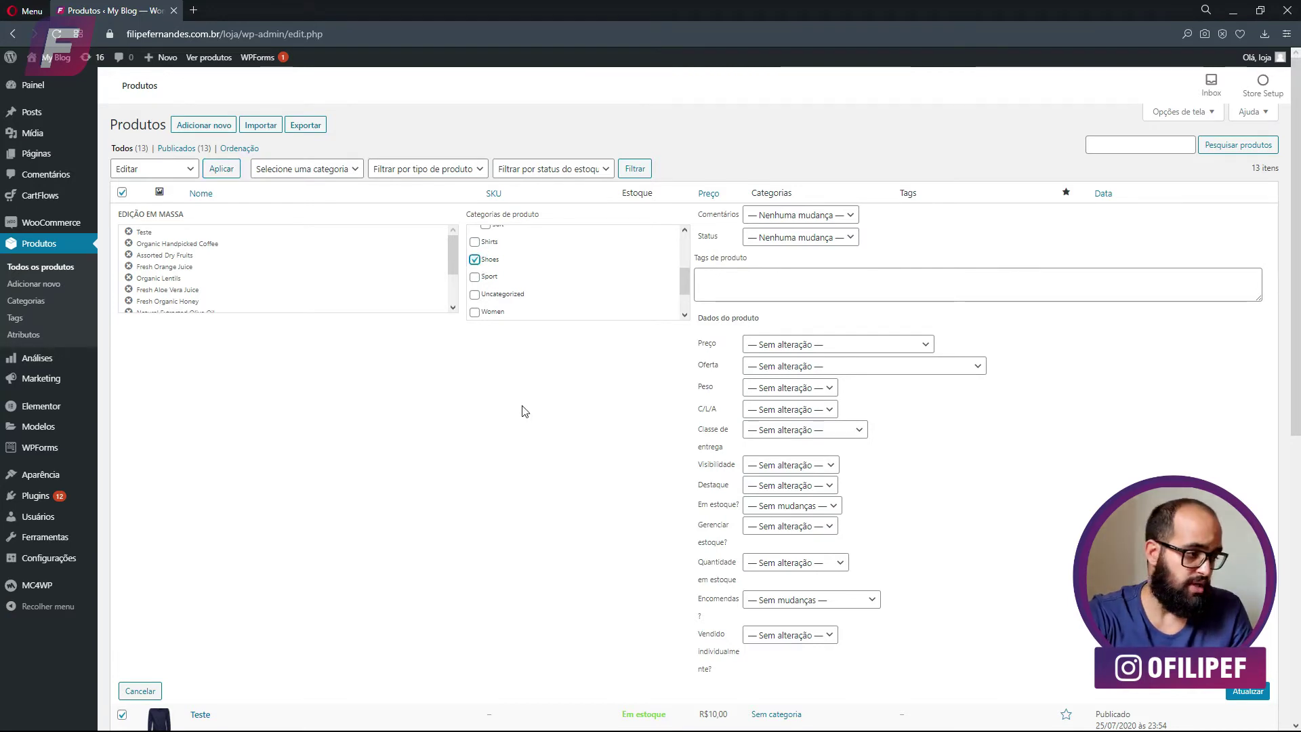
left_click(1249, 695)
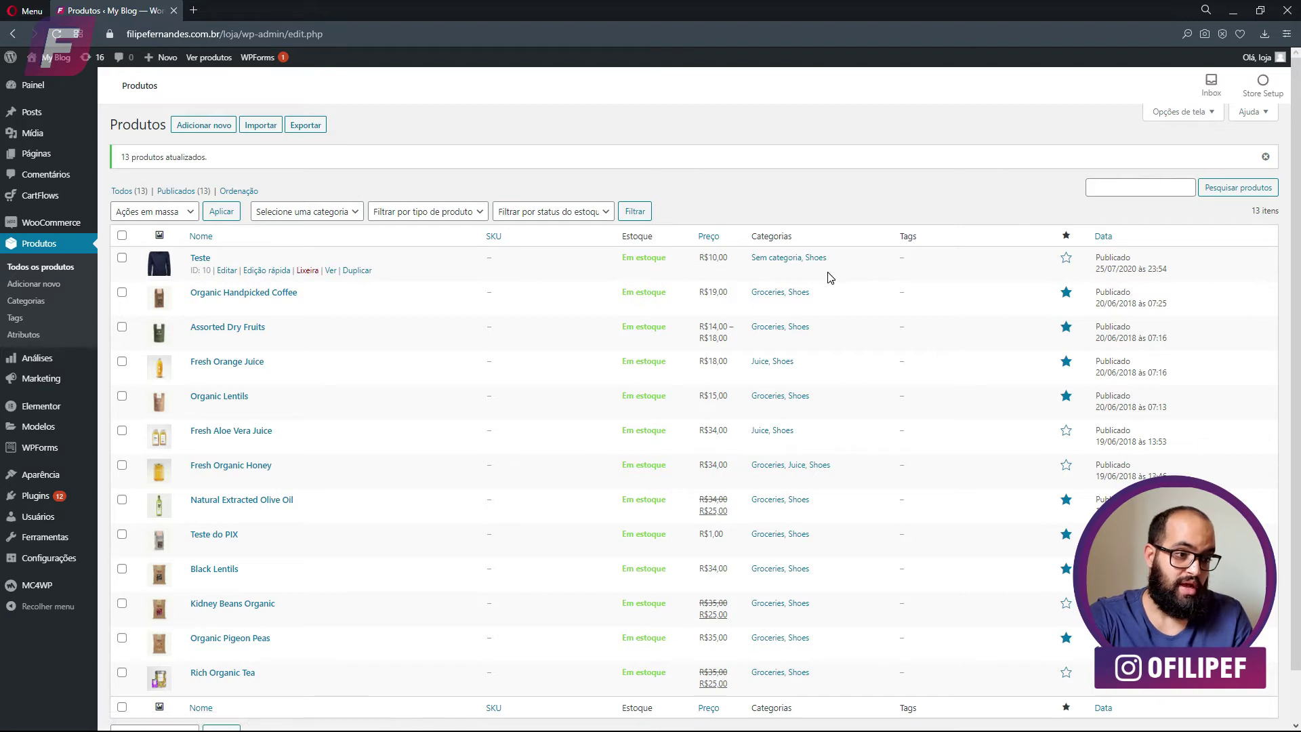
left_click(122, 235)
left_click(154, 212)
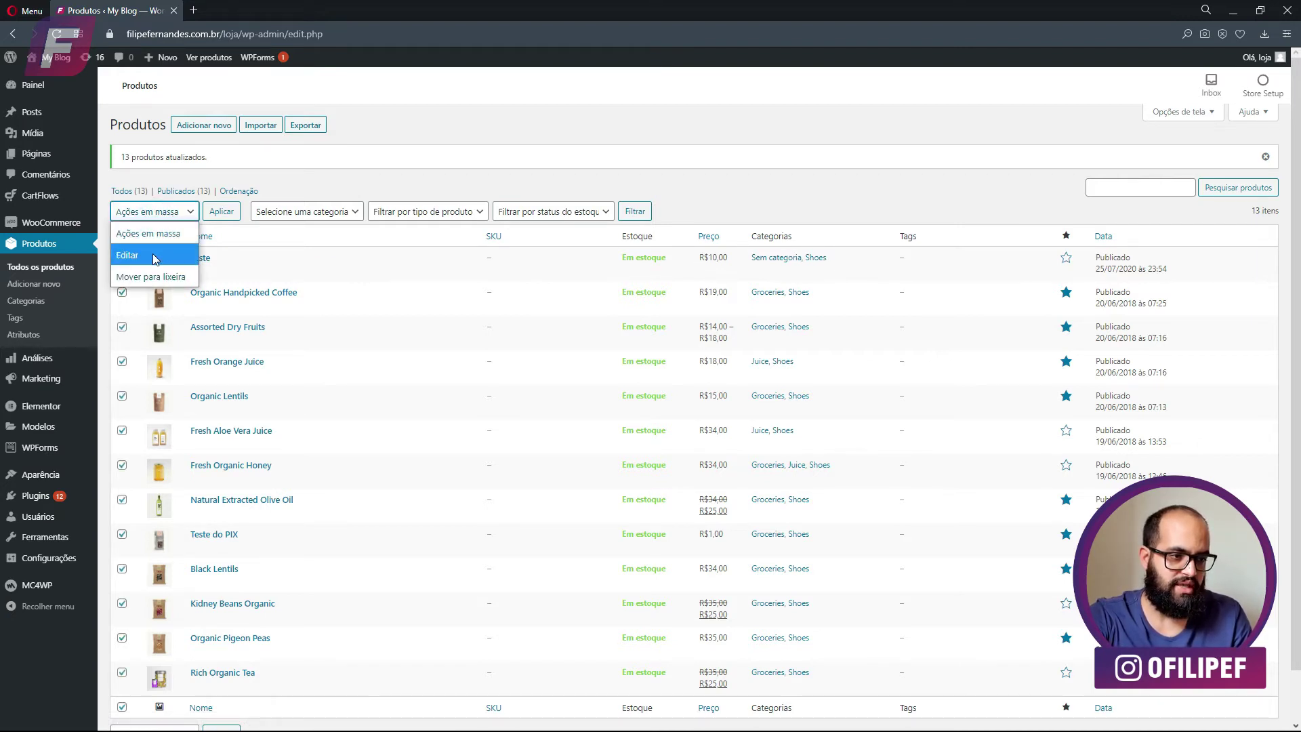
left_click(152, 255)
left_click(222, 211)
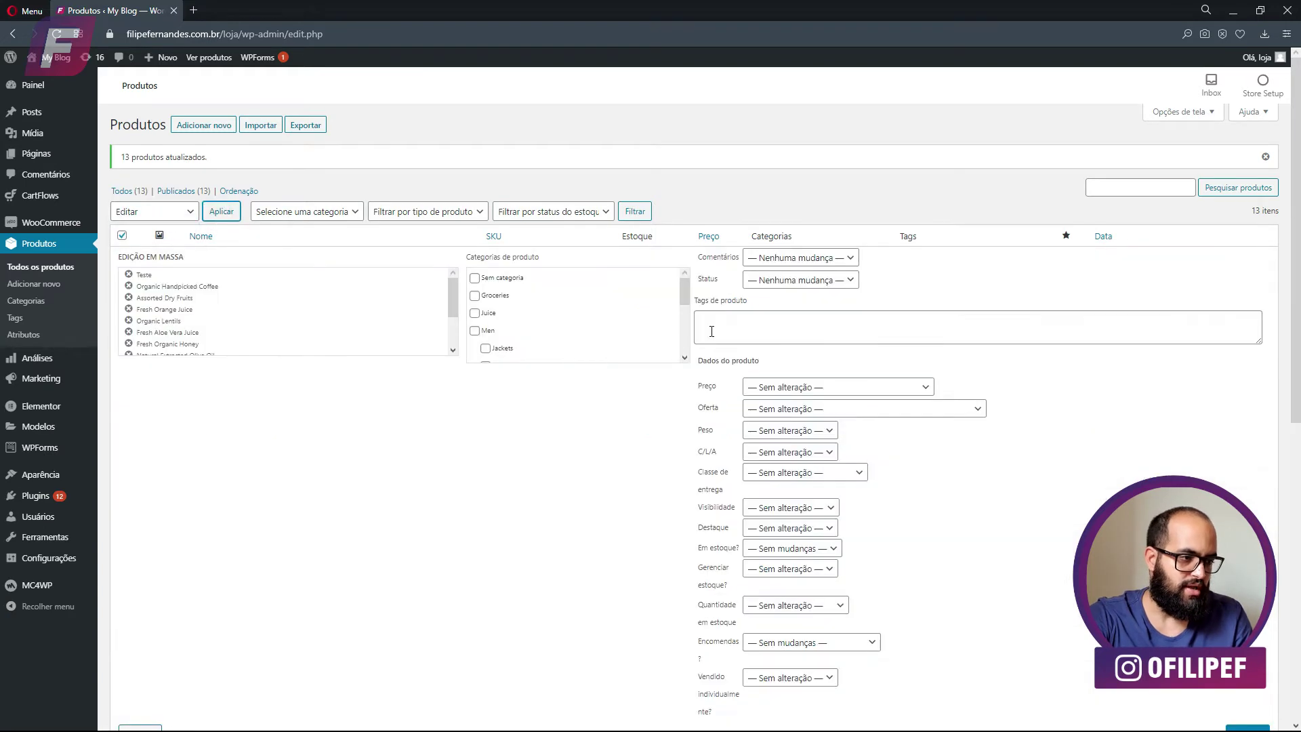
left_click(475, 278)
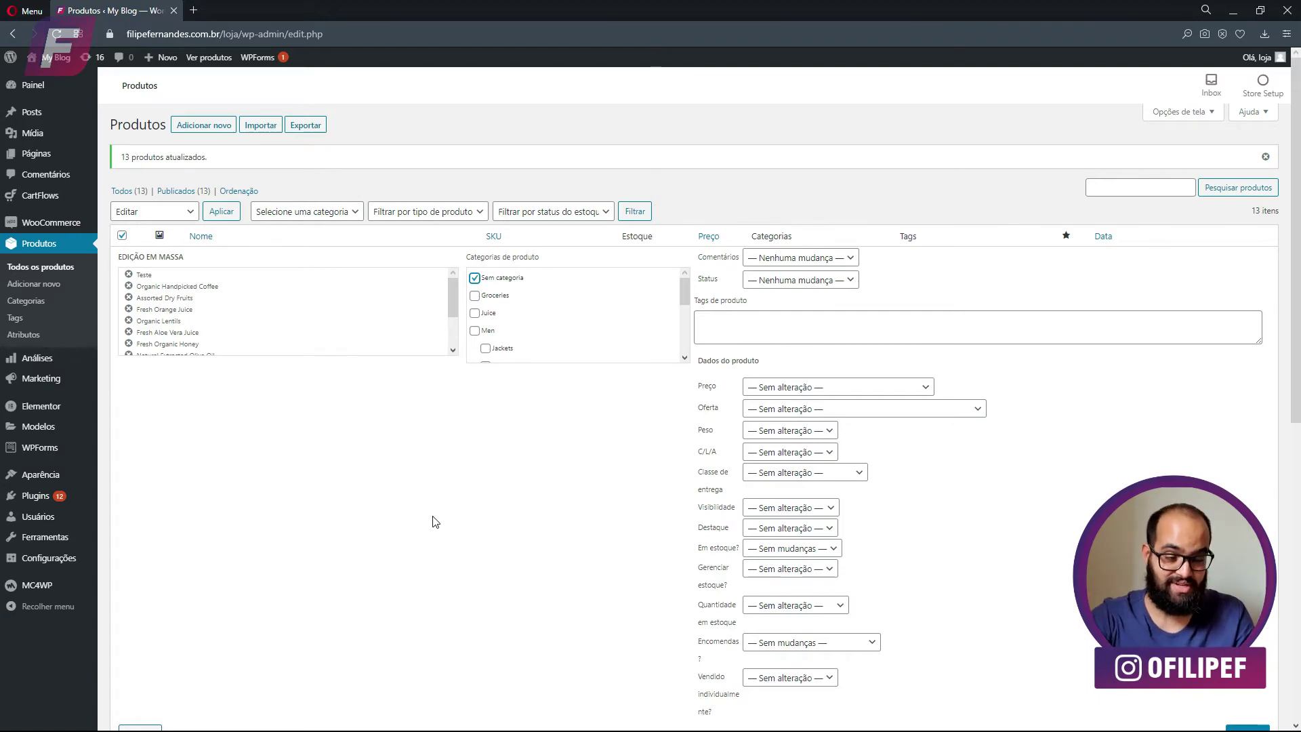
Open the "Bulk remove posts from category" plugin page on wordpress.org in a new tab and copy the plugin's name.
left_click(193, 11)
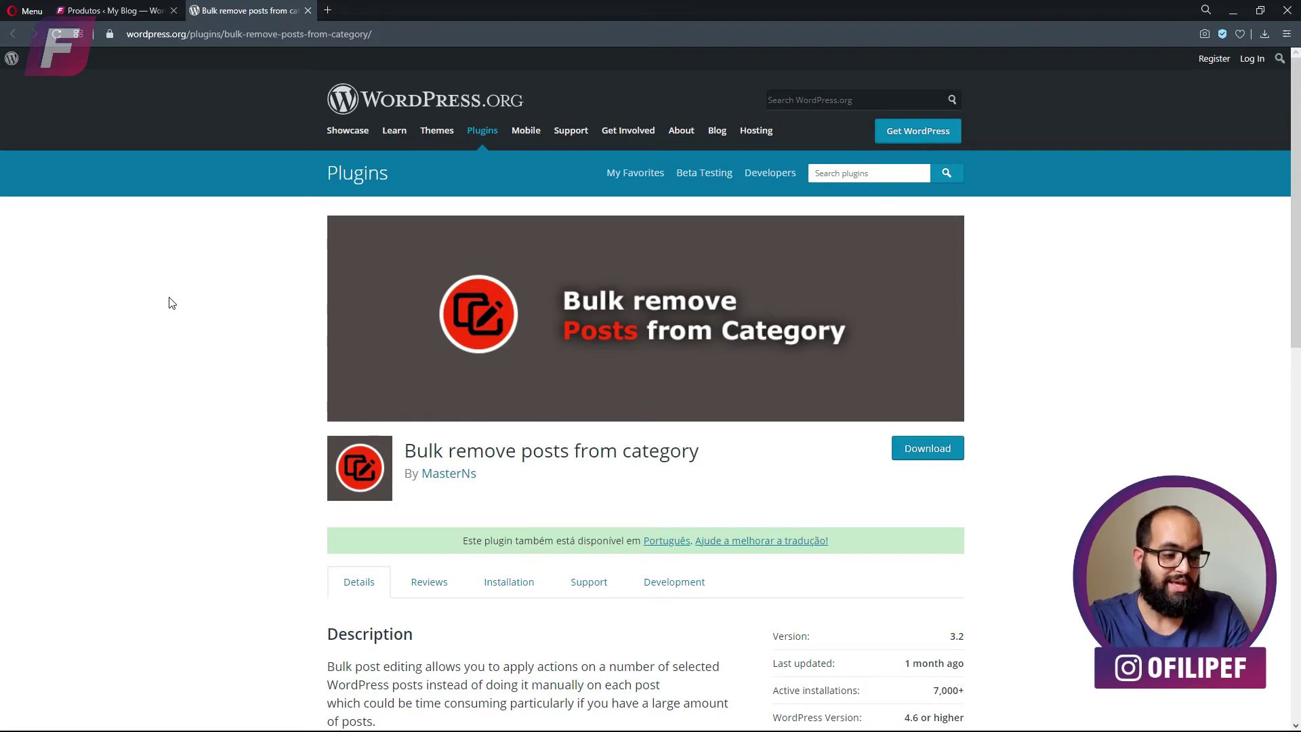
scroll(650, 450, "down", 1)
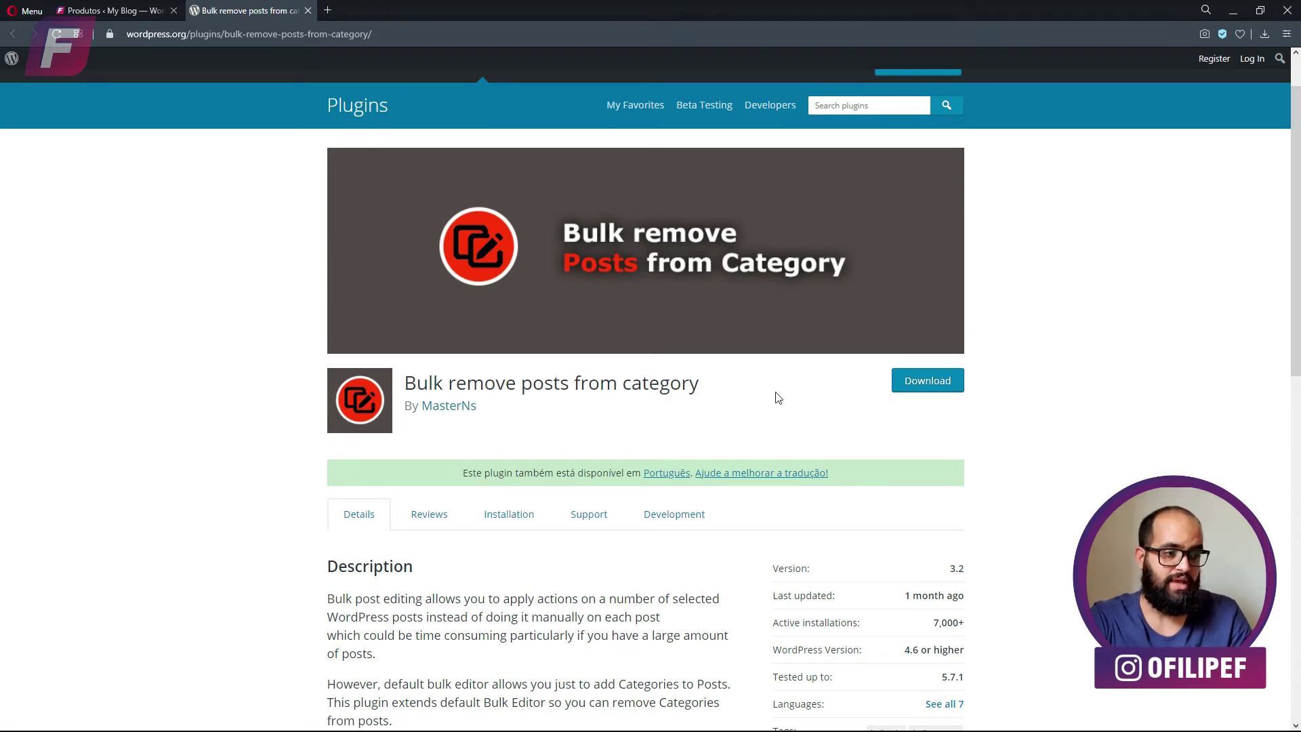
left_click_drag(408, 378, 705, 390)
key("ctrl+c")
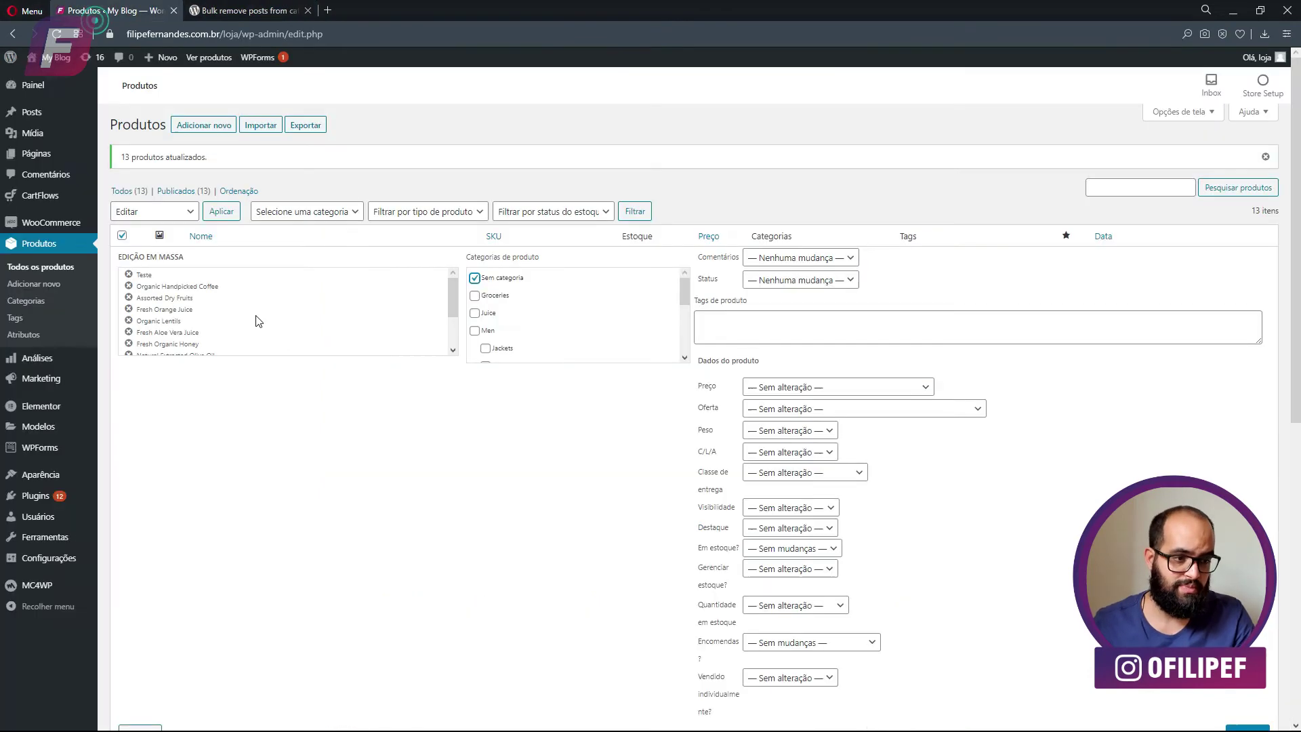
Return to the store admin, search new plugins for "Bulk remove posts from category", and install and activate it.
left_click(111, 10)
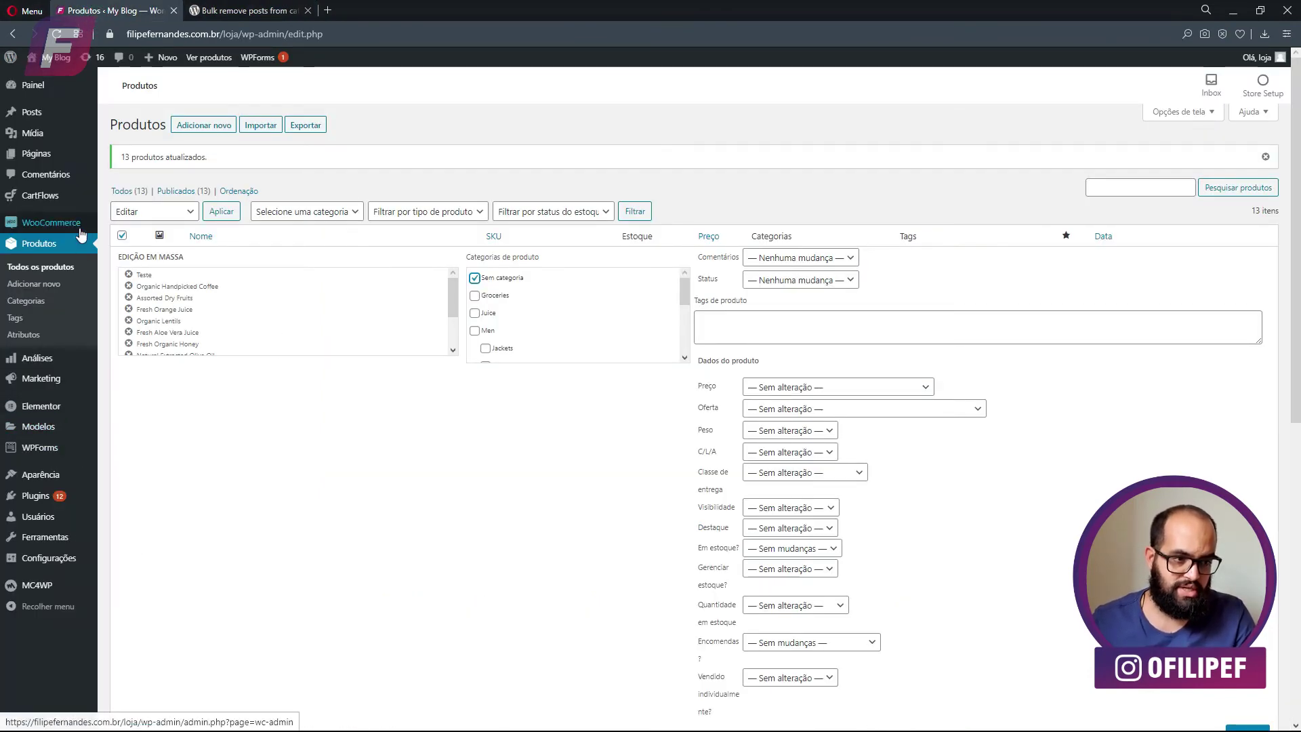
mouse_move(68, 495)
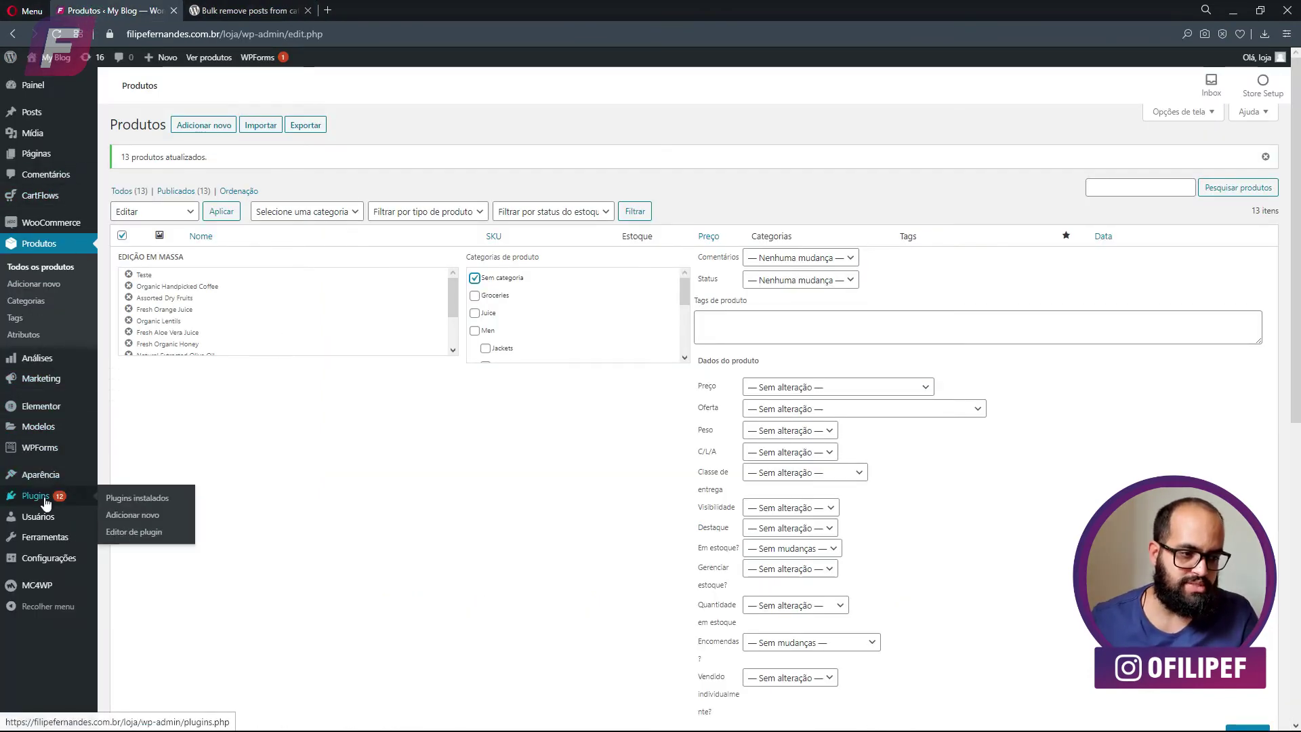
left_click(158, 516)
left_click(1153, 165)
key("ctrl+v")
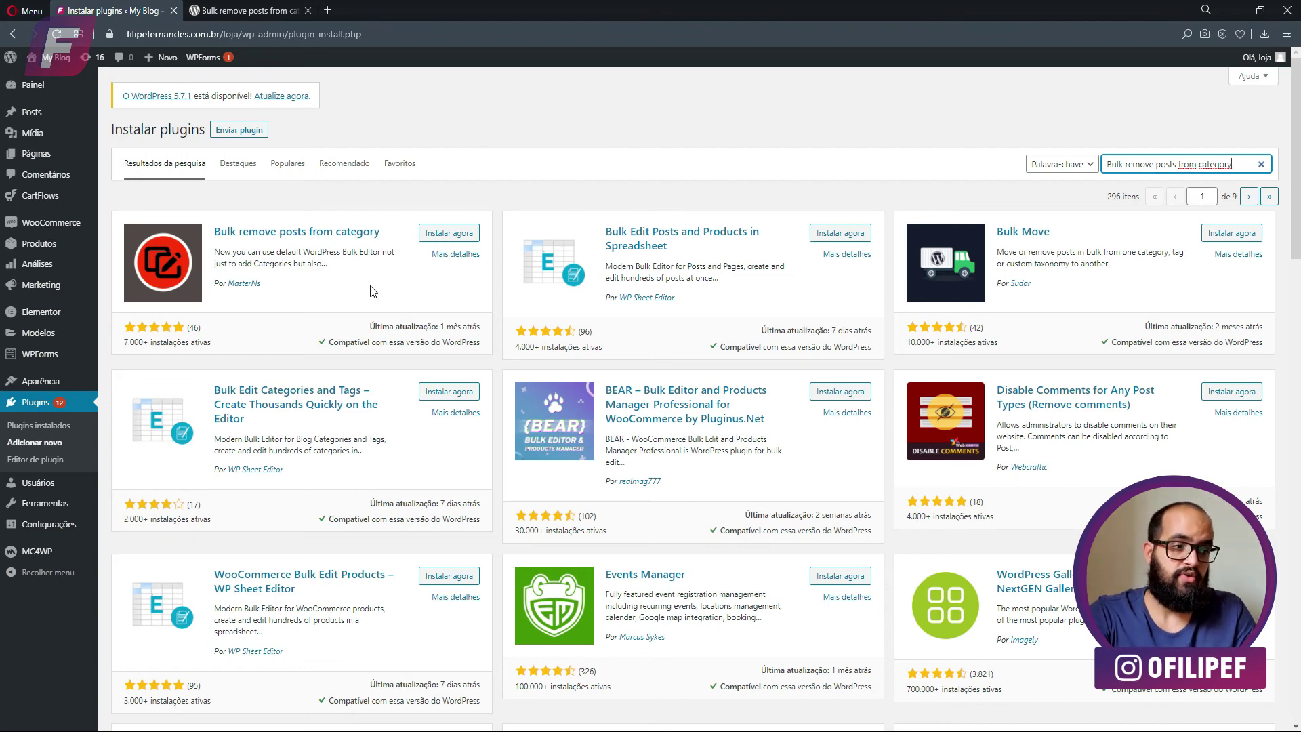
left_click(454, 234)
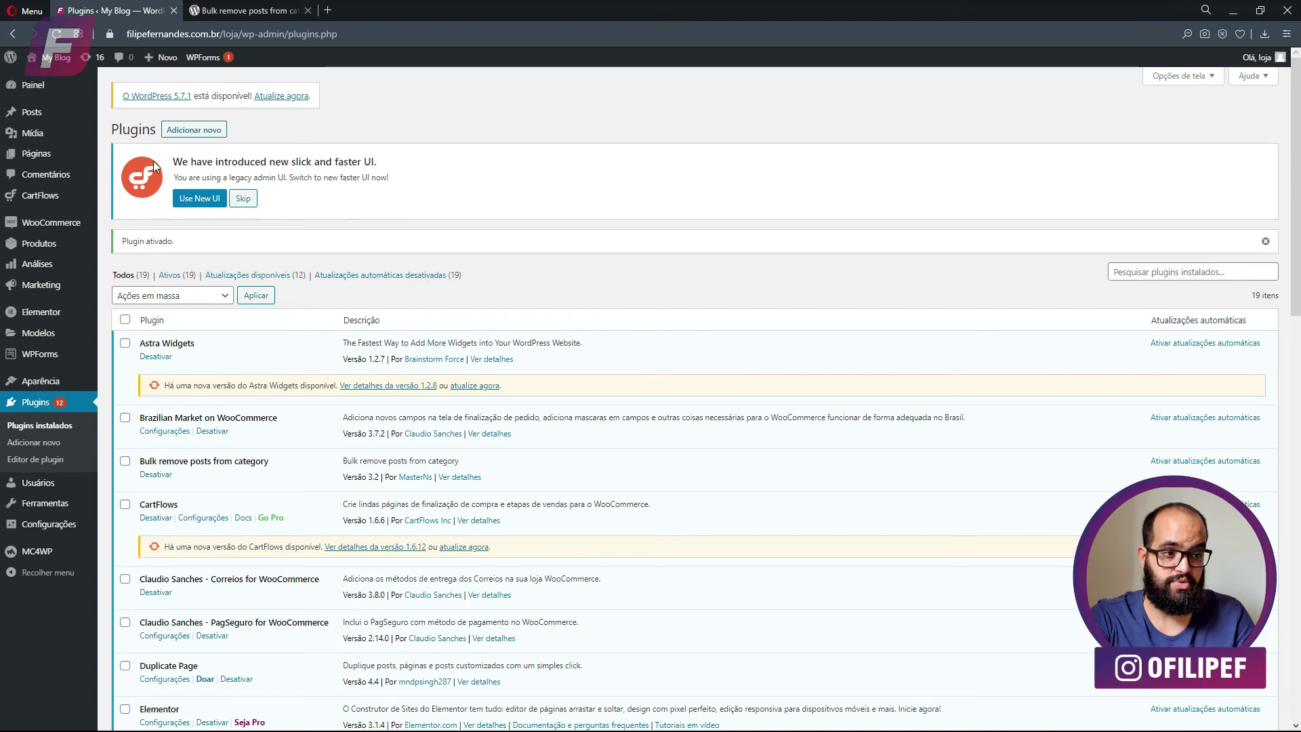
In the product list, select the products from Fresh Organic Honey through Rich Organic Tea and open them for bulk editing.
left_click(39, 243)
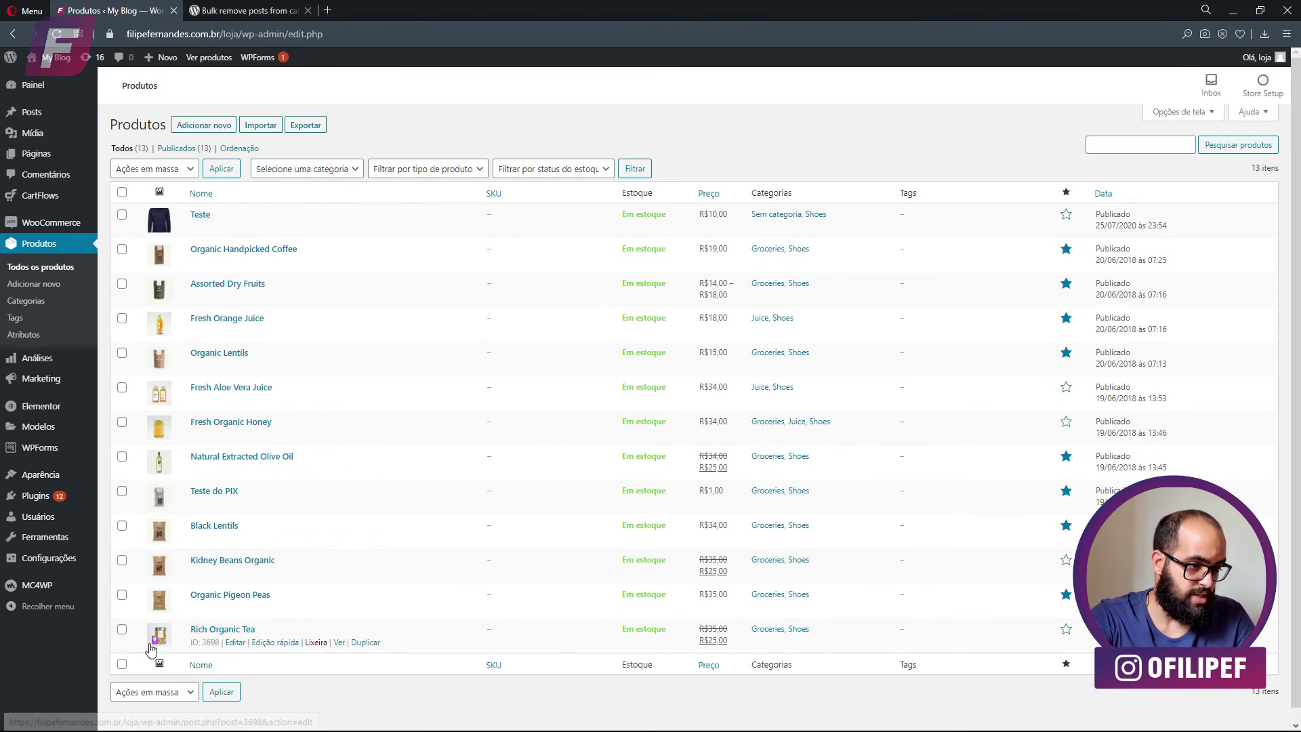
left_click(121, 630)
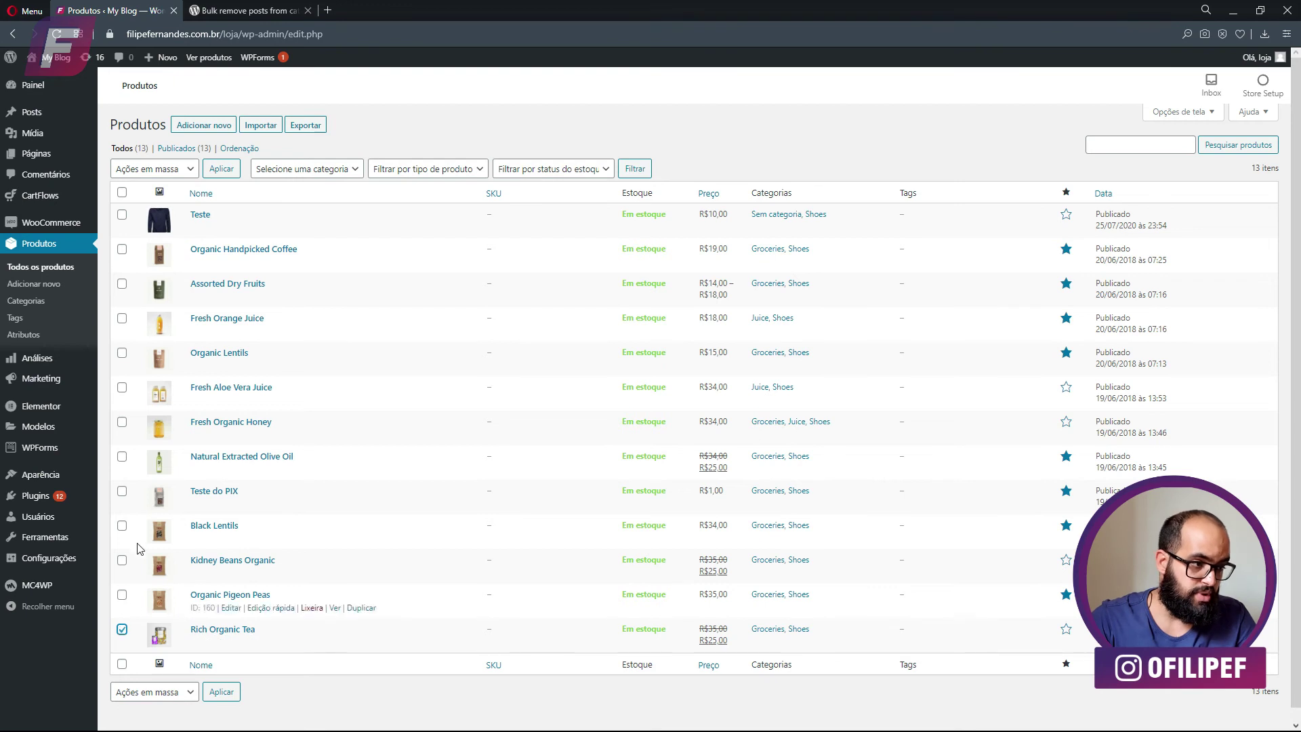
left_click(122, 423, "shift")
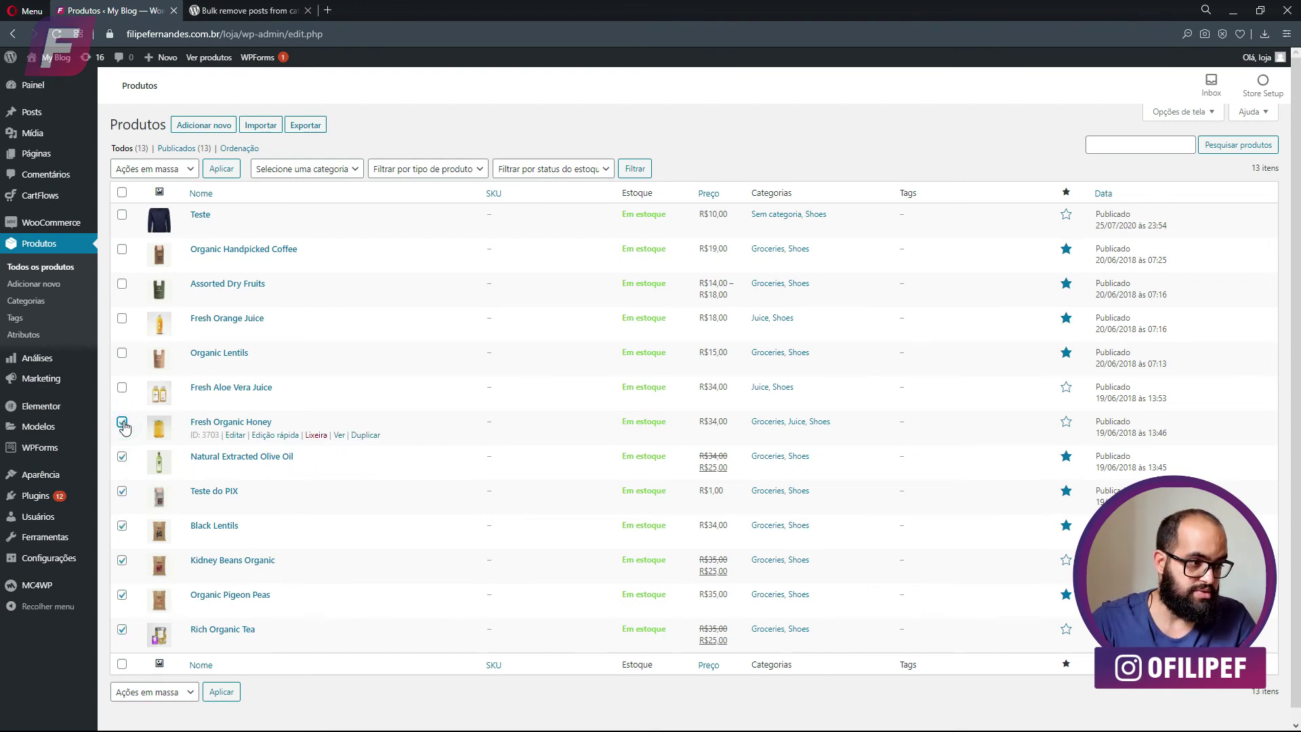
left_click(175, 170)
left_click(128, 212)
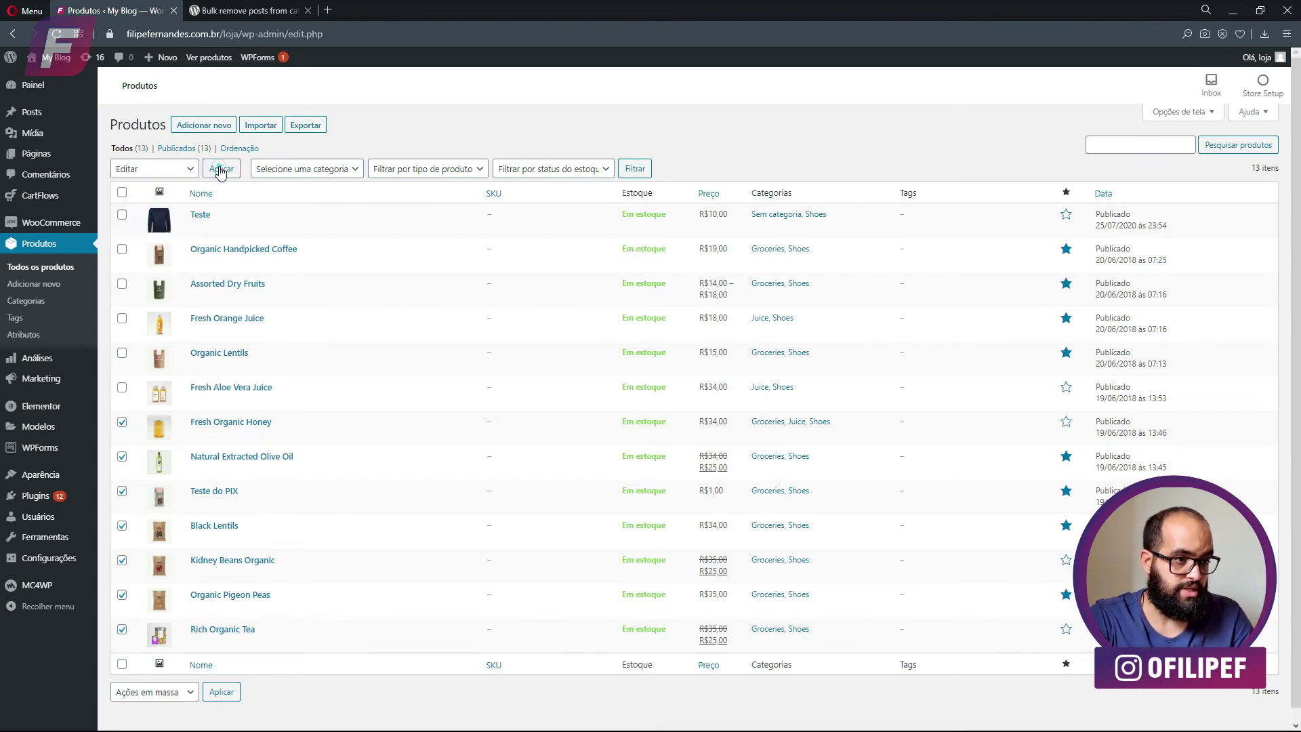
left_click(222, 168)
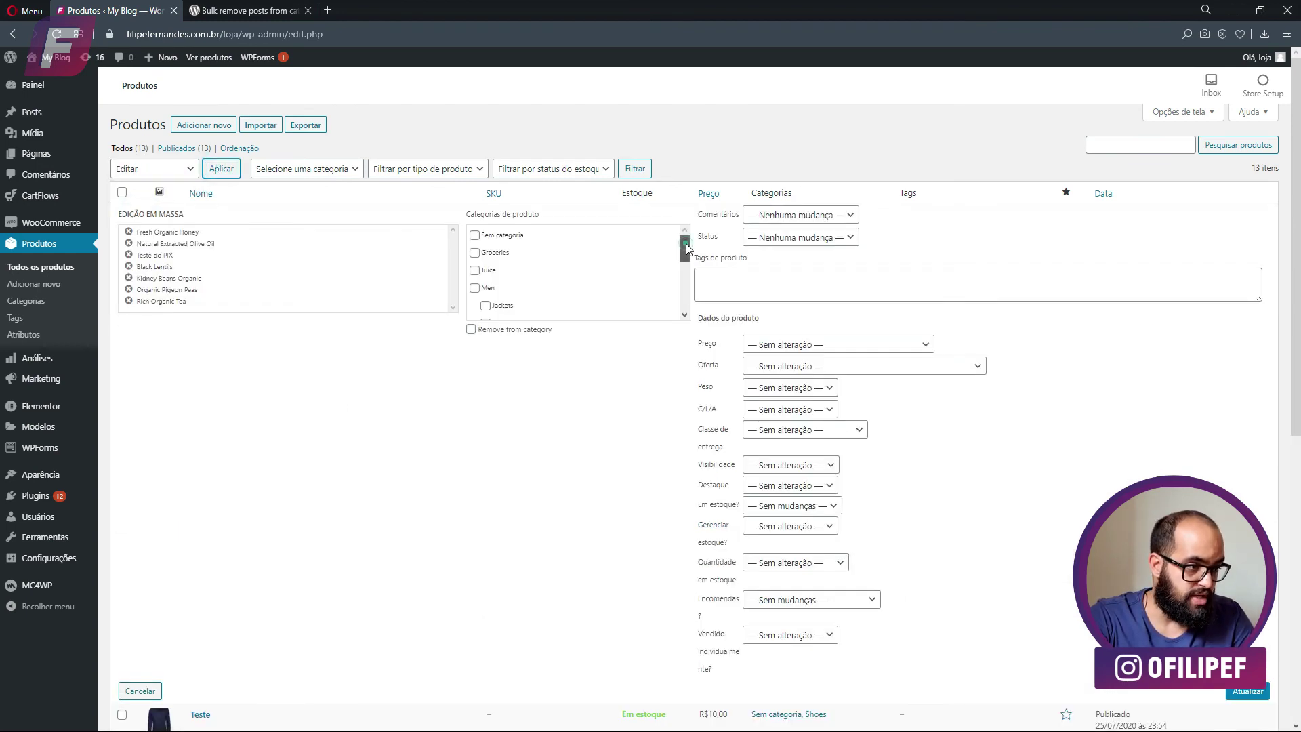
Set the bulk edit to remove the selected products from the Groceries category and apply the update.
left_click_drag(687, 248, 686, 252)
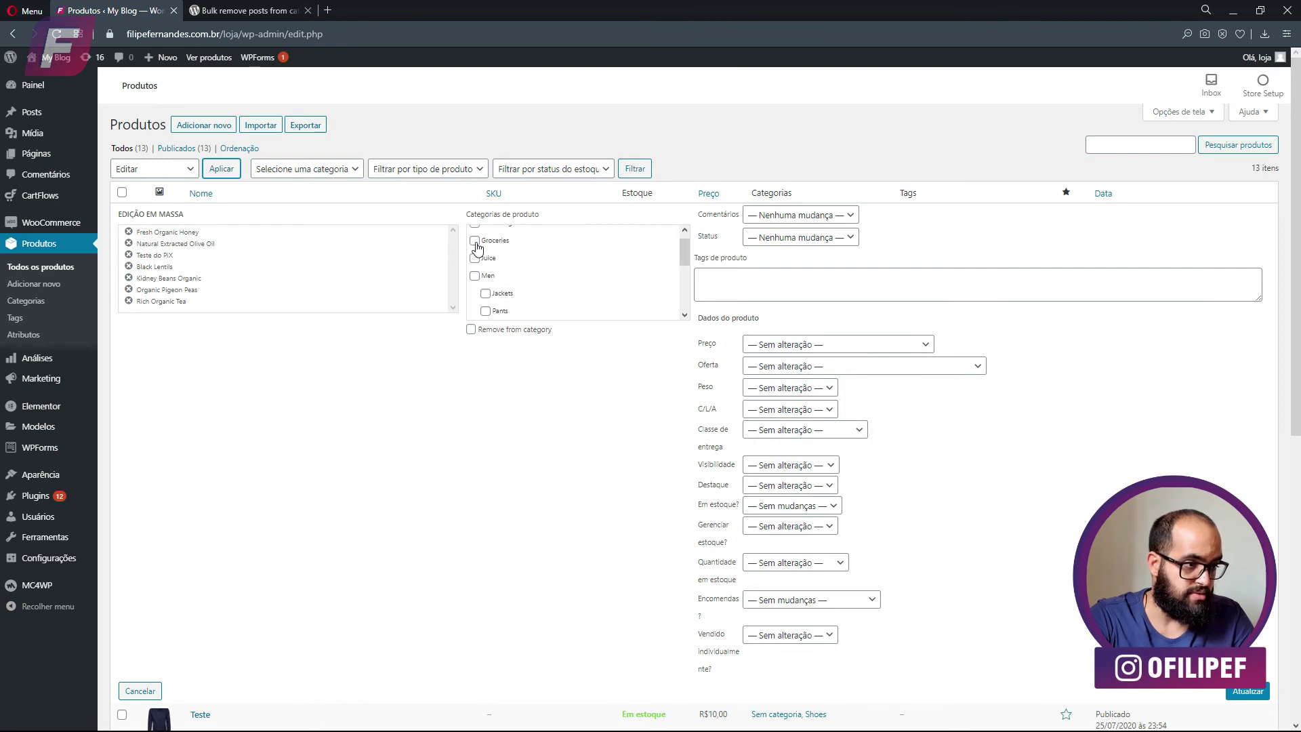
left_click(475, 242)
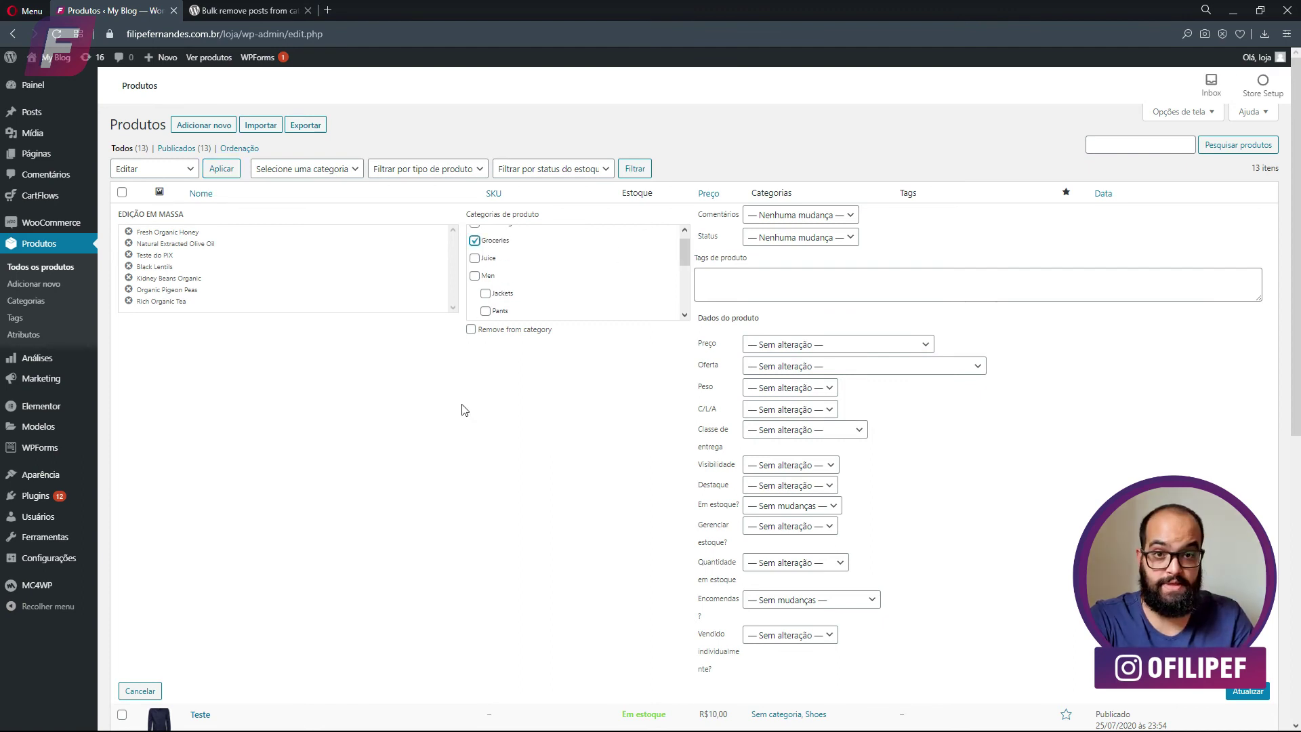
left_click(472, 331)
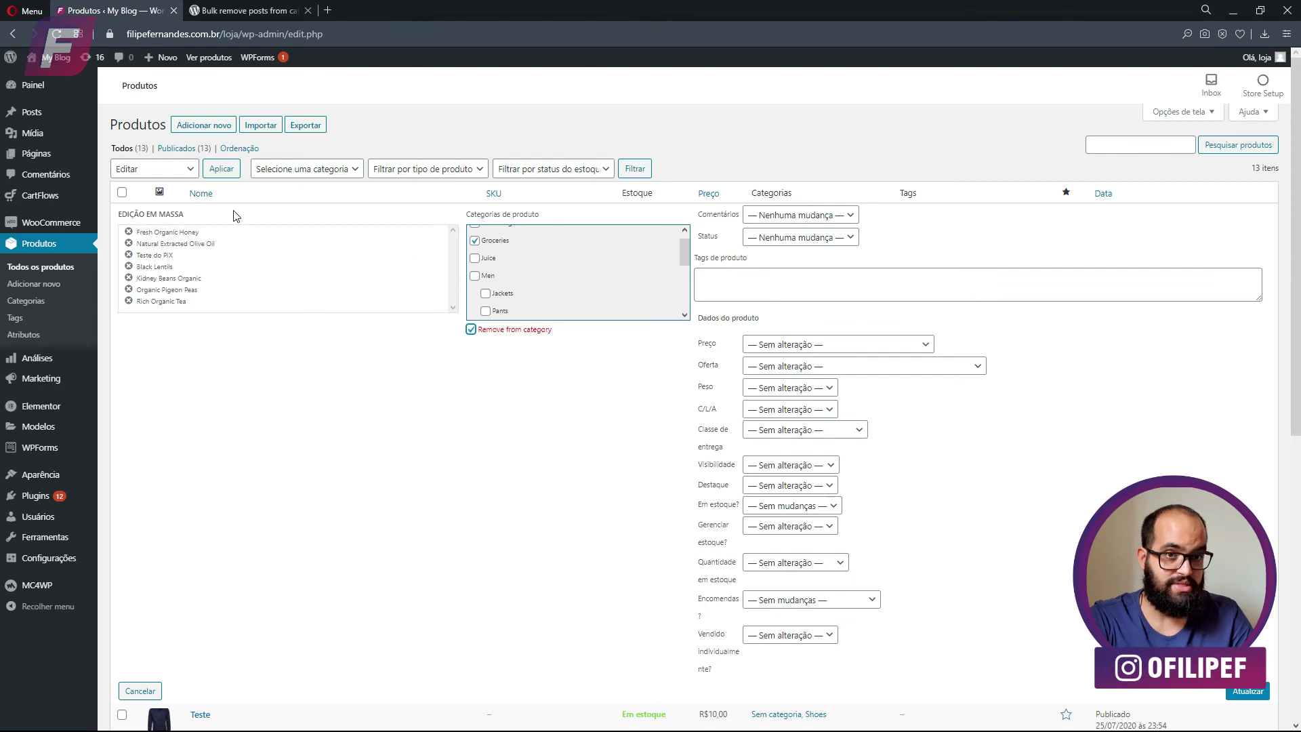
left_click(1248, 690)
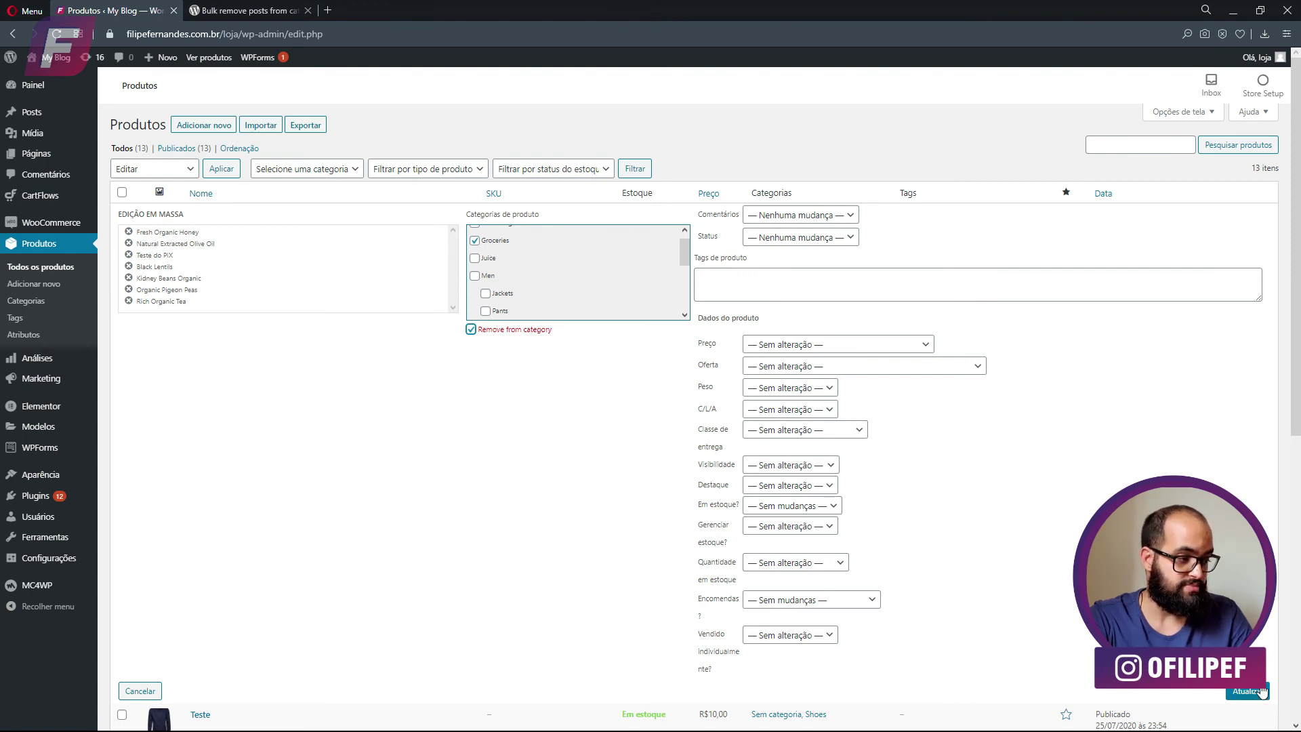